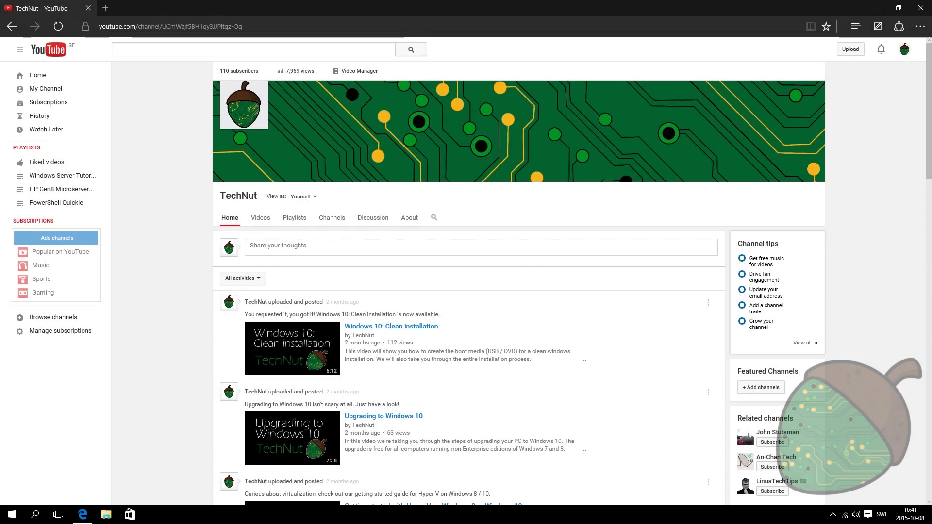
{"action": "left_click", "coordinate": [847, 517]}
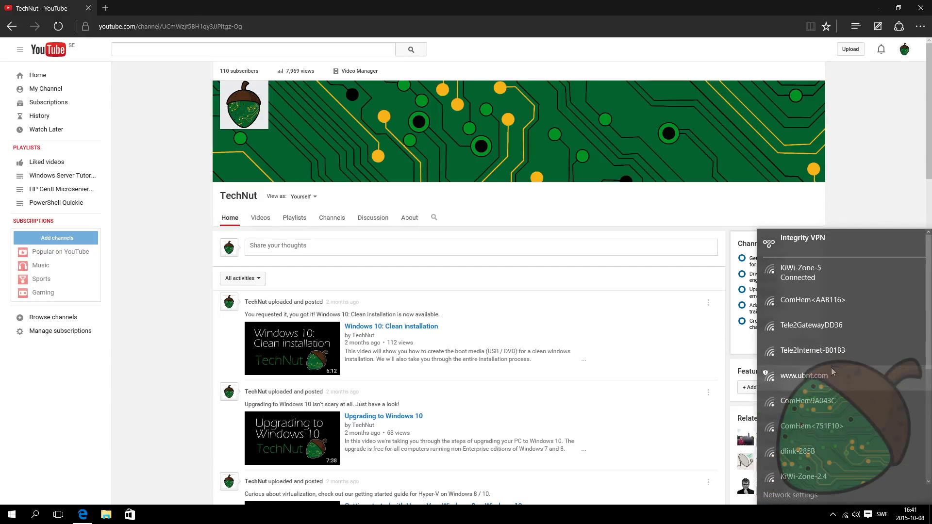
{"action": "left_click", "coordinate": [815, 386]}
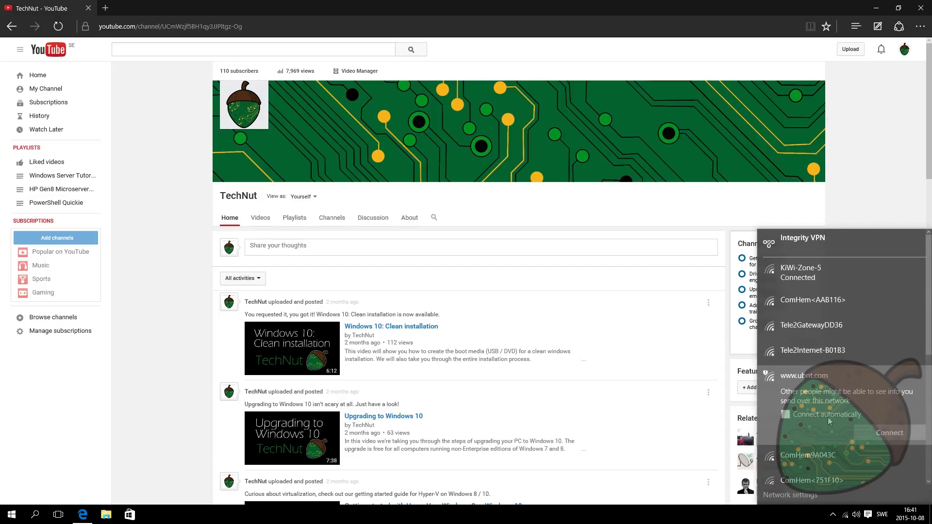
{"action": "left_click", "coordinate": [868, 432]}
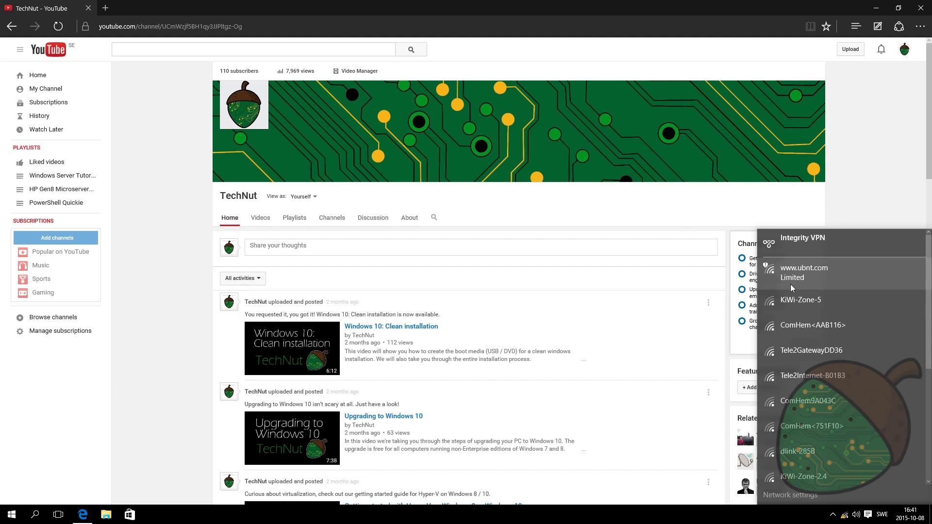
- Load the airGateway login page at 192.168.1.1 in the browser
{"action": "left_click", "coordinate": [165, 186]}
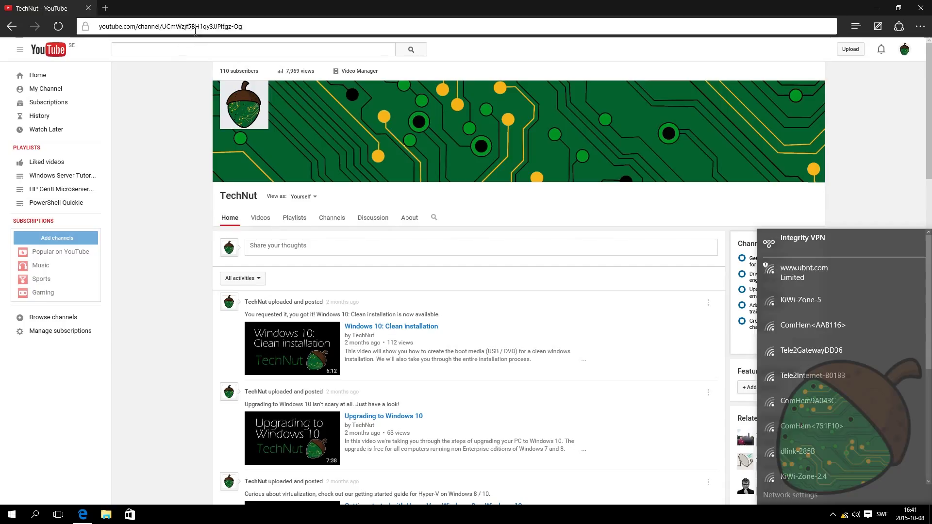
{"action": "left_click", "coordinate": [200, 26]}
{"action": "type", "text": "1"}
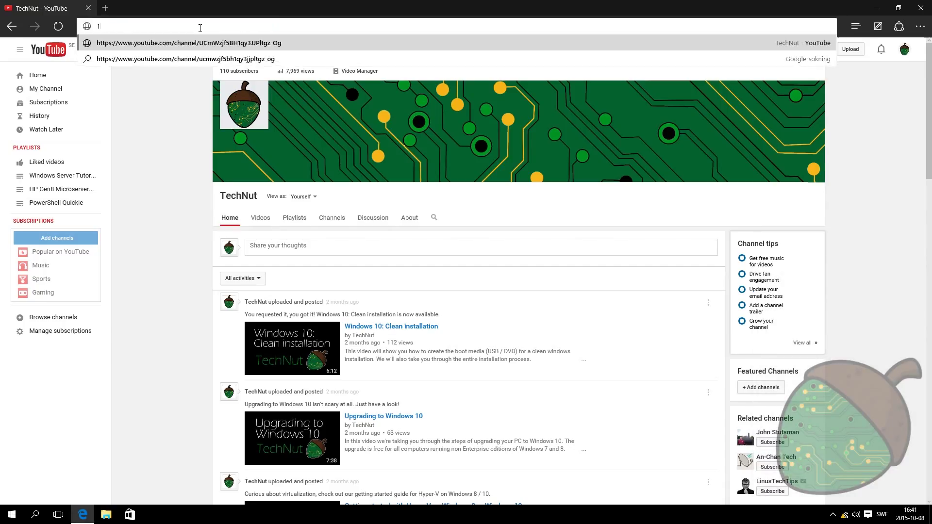
{"action": "type", "text": "92.168.1."}
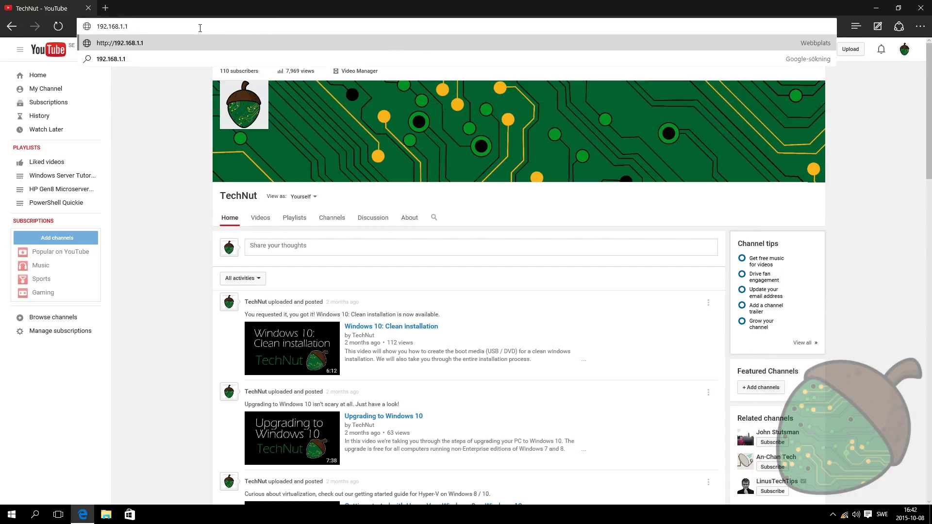
{"action": "type", "text": "1"}
{"action": "key", "text": "Return"}
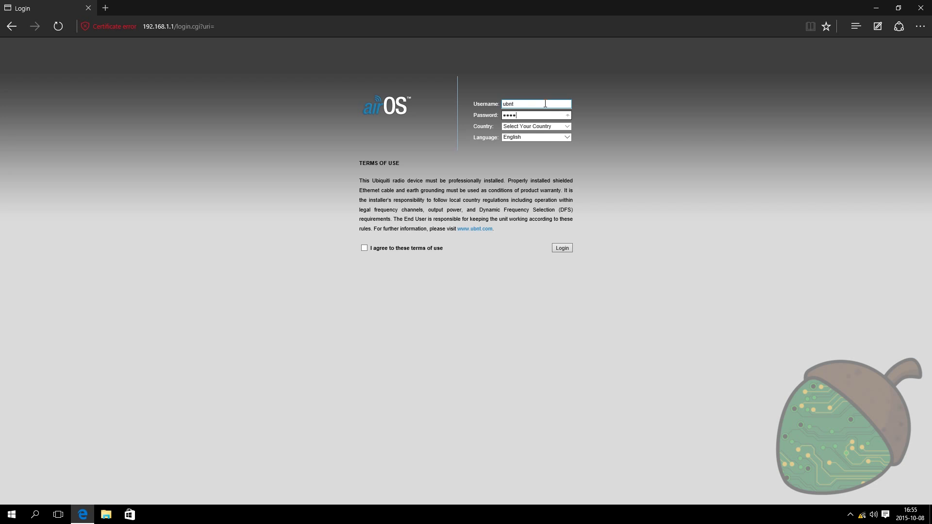
- Log in with Sweden as the country and the terms of use accepted
{"action": "left_click", "coordinate": [550, 132]}
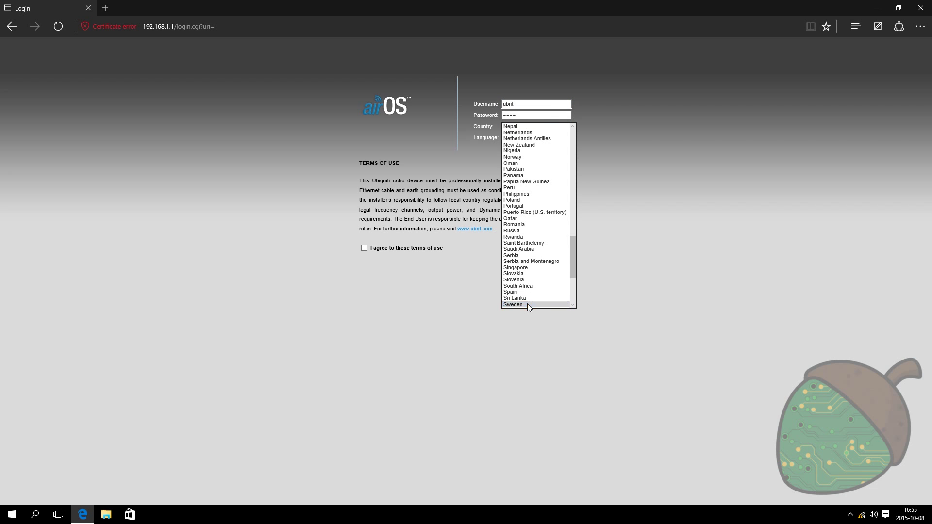
{"action": "left_click", "coordinate": [527, 304]}
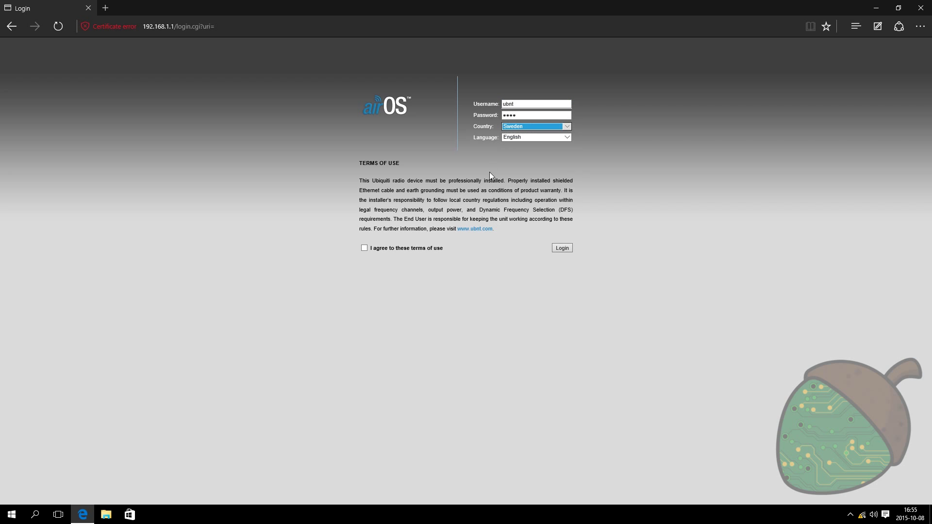
{"action": "left_click", "coordinate": [390, 250]}
{"action": "left_click", "coordinate": [561, 248]}
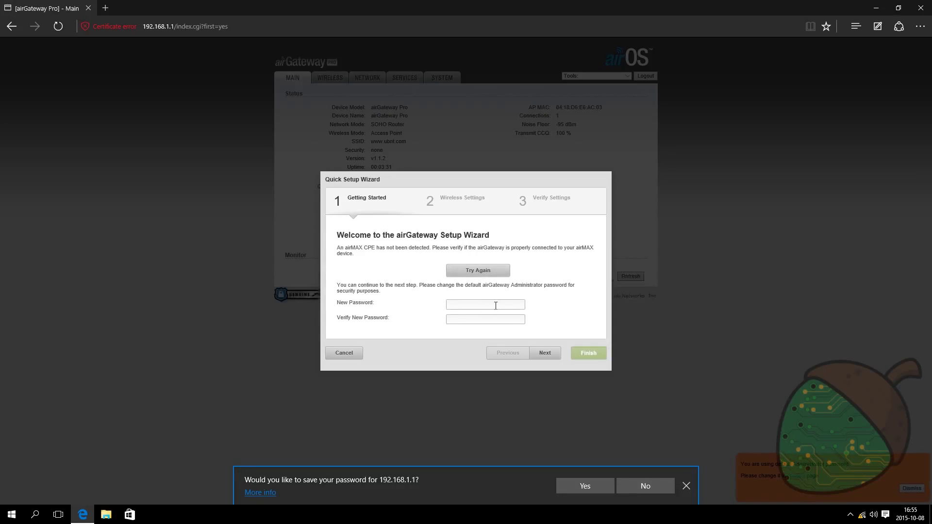
- Enter a new administrator password in the Quick Setup Wizard and continue
{"action": "left_click", "coordinate": [495, 306]}
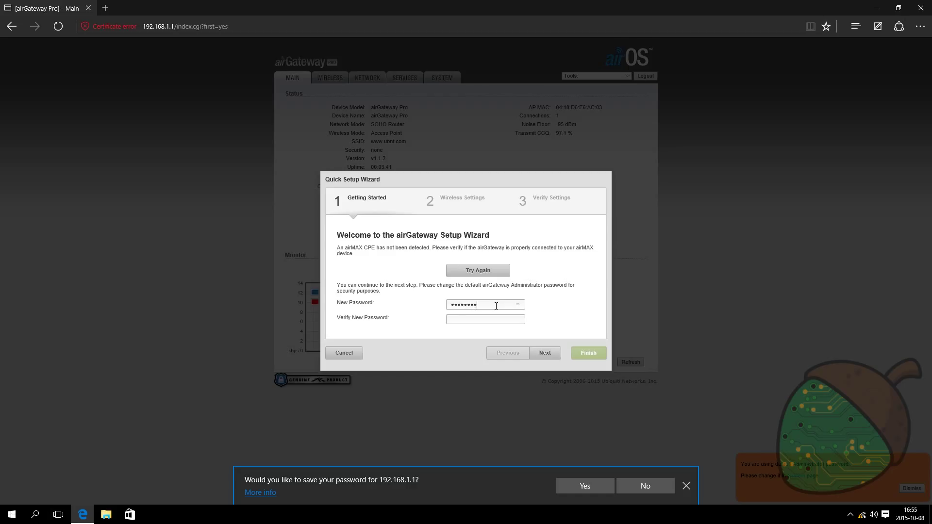
{"action": "type", "text": "•••••••"}
{"action": "left_click", "coordinate": [550, 353]}
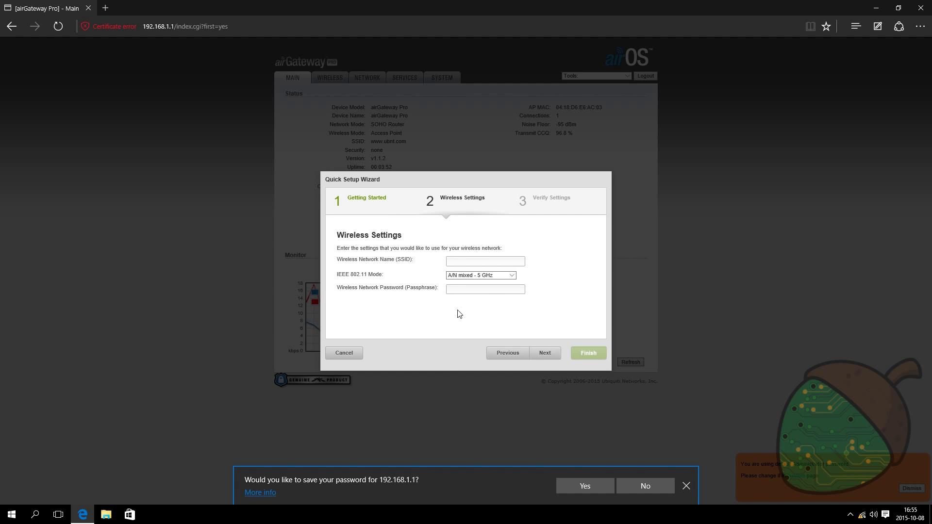
- Set SSID 'TechNut WiFi' on A/N mixed 5 GHz with a wireless passphrase, then finish the wizard
{"action": "left_click", "coordinate": [483, 276]}
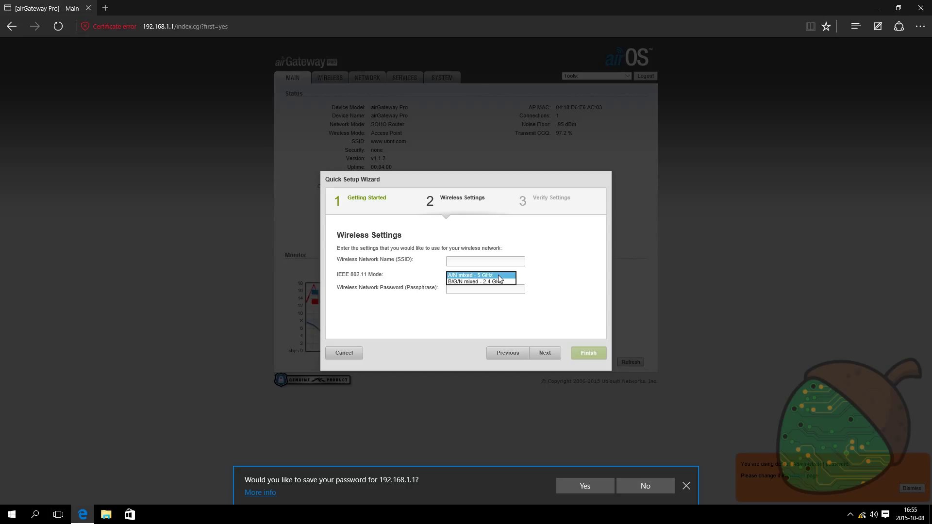
{"action": "left_click", "coordinate": [499, 276]}
{"action": "left_click", "coordinate": [476, 261]}
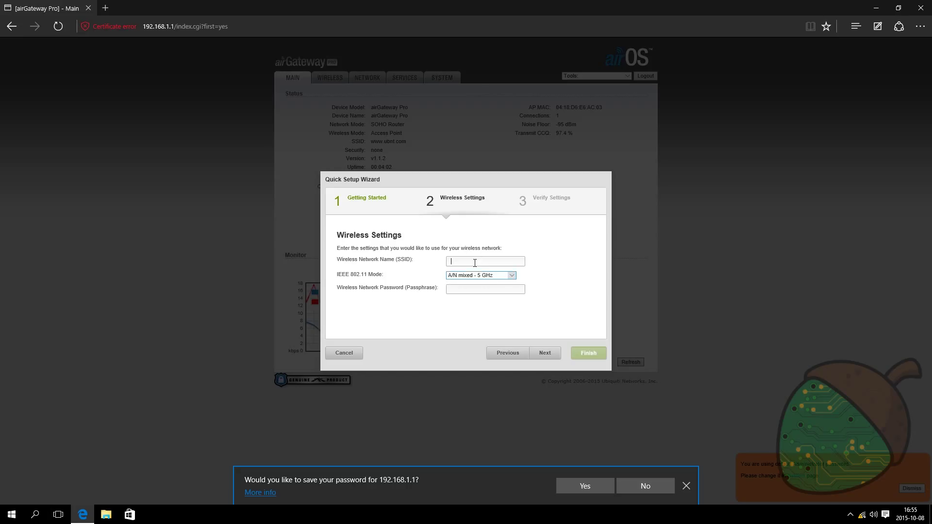
{"action": "key", "text": "BackSpace"}
{"action": "key", "text": "BackSpace"}
{"action": "key", "text": "BackSpace"}
{"action": "key", "text": "BackSpace"}
{"action": "key", "text": "BackSpace"}
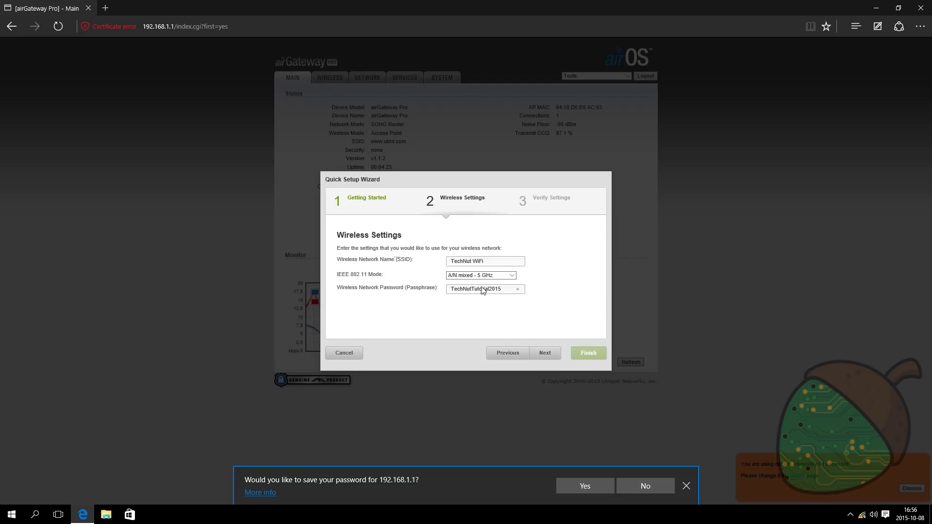
{"action": "left_click", "coordinate": [556, 356]}
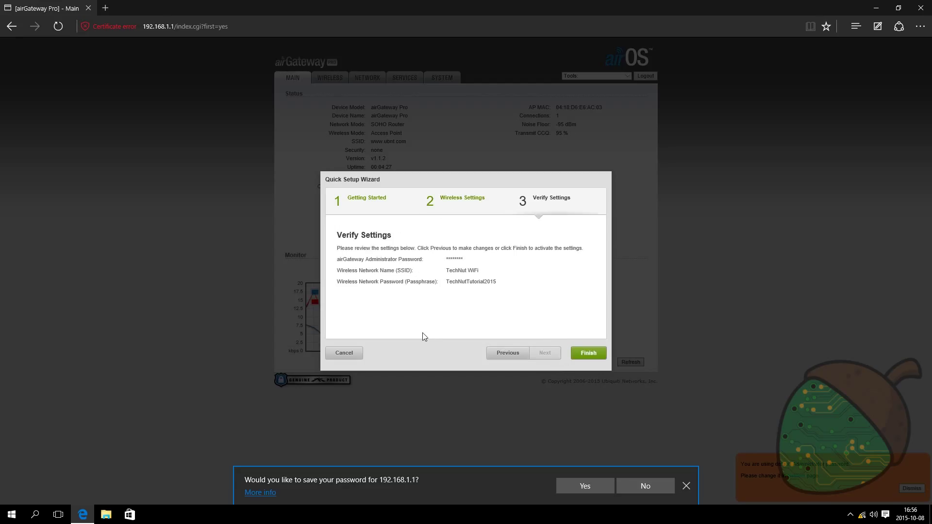
{"action": "left_click", "coordinate": [587, 354]}
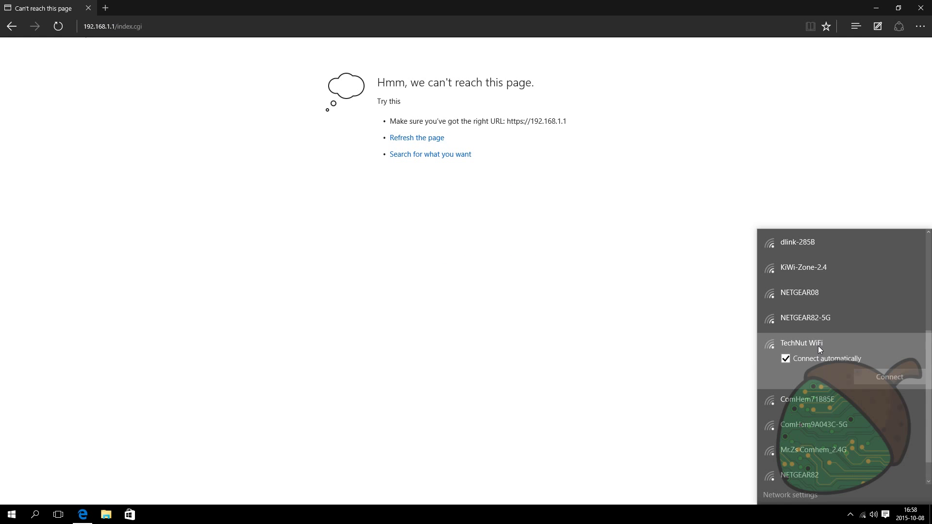
- Join TechNut WiFi with the network security key and allow the PC to be discoverable
{"action": "left_click", "coordinate": [893, 379]}
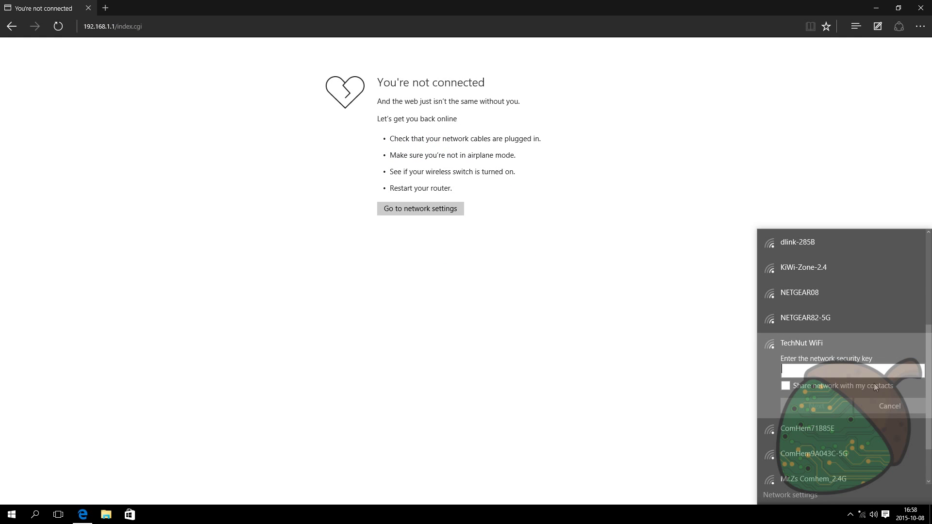
{"action": "type", "text": "•••••••••••••••••••"}
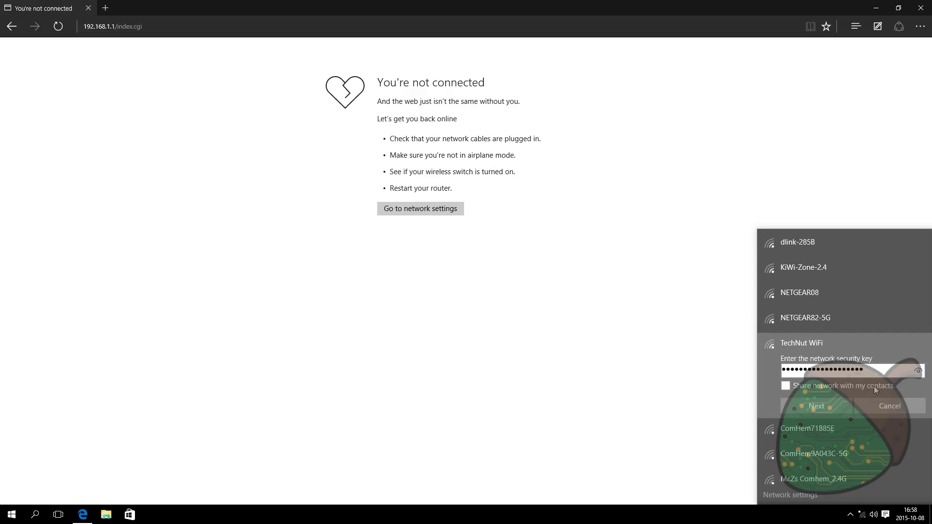
{"action": "left_click", "coordinate": [828, 406]}
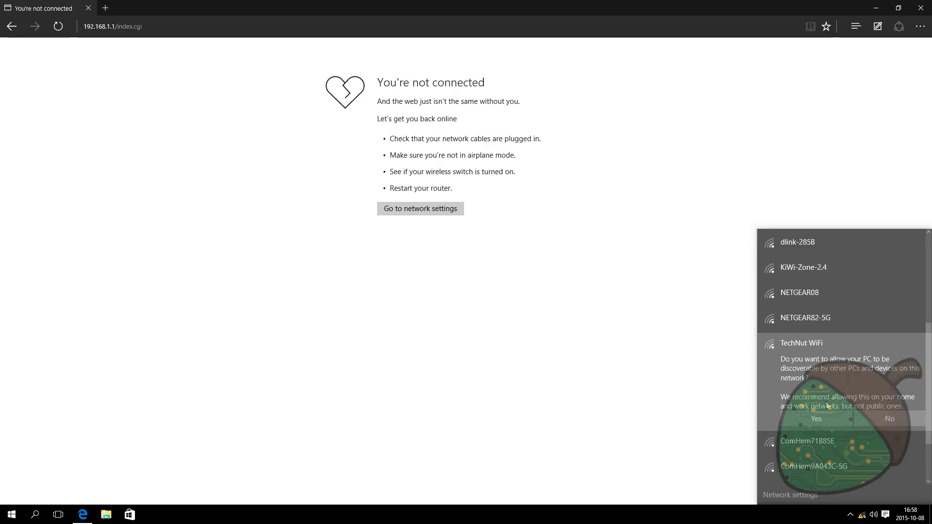
{"action": "left_click", "coordinate": [822, 418]}
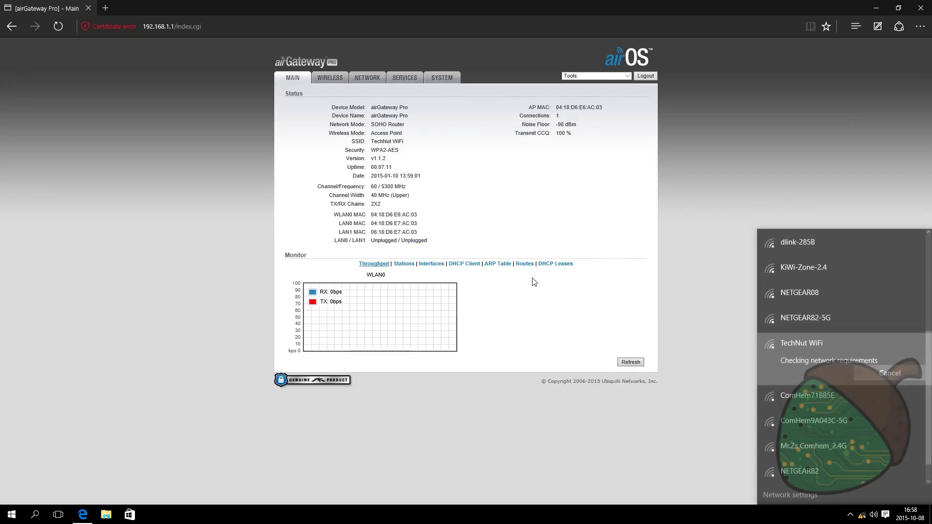
- Check the TechNut WiFi SSID and WPA2 security on the Wireless page, then view Network settings
{"action": "left_click", "coordinate": [490, 218]}
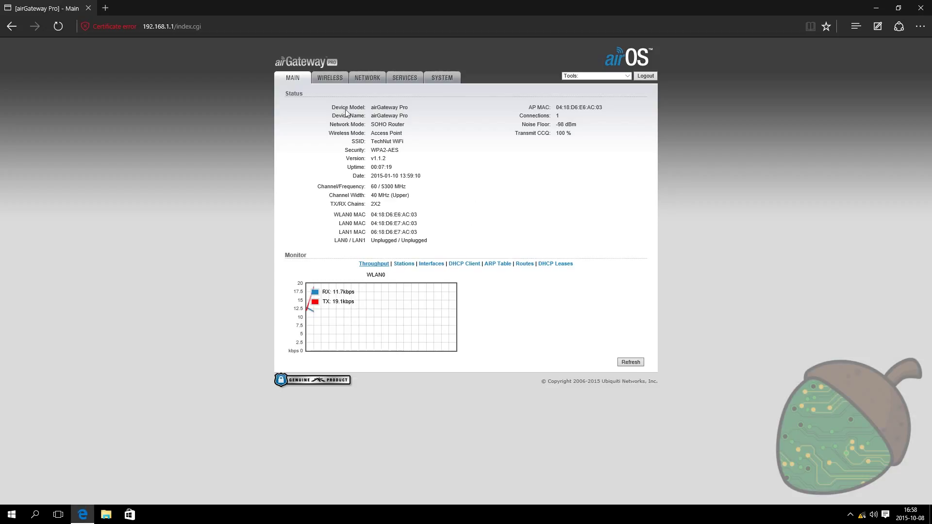
{"action": "left_click", "coordinate": [333, 80]}
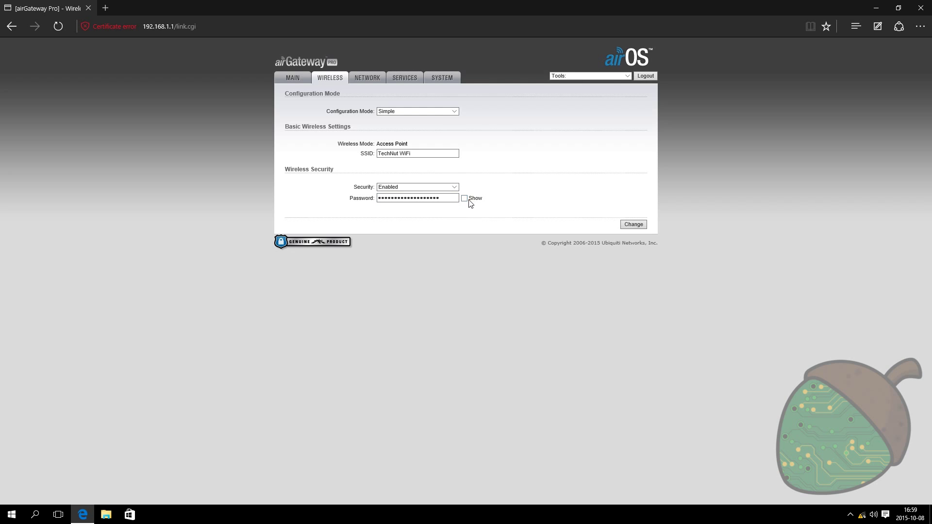
{"action": "left_click", "coordinate": [374, 80]}
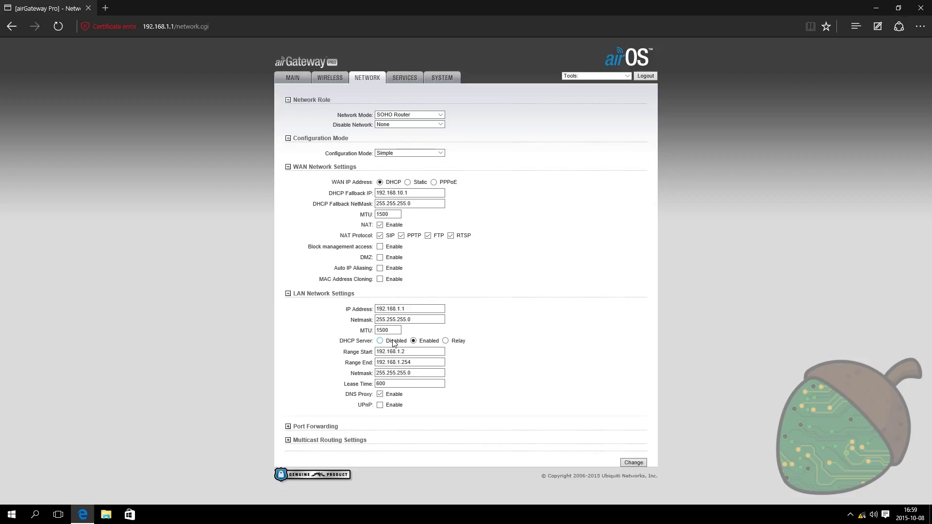
- Disable the LAN DHCP server and save it as a pending change
{"action": "left_click", "coordinate": [394, 343]}
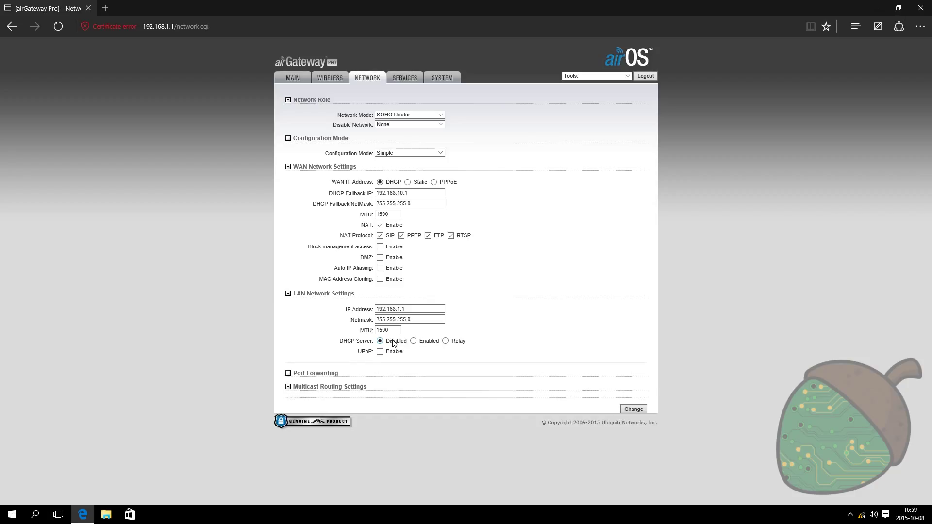
{"action": "left_click", "coordinate": [303, 373]}
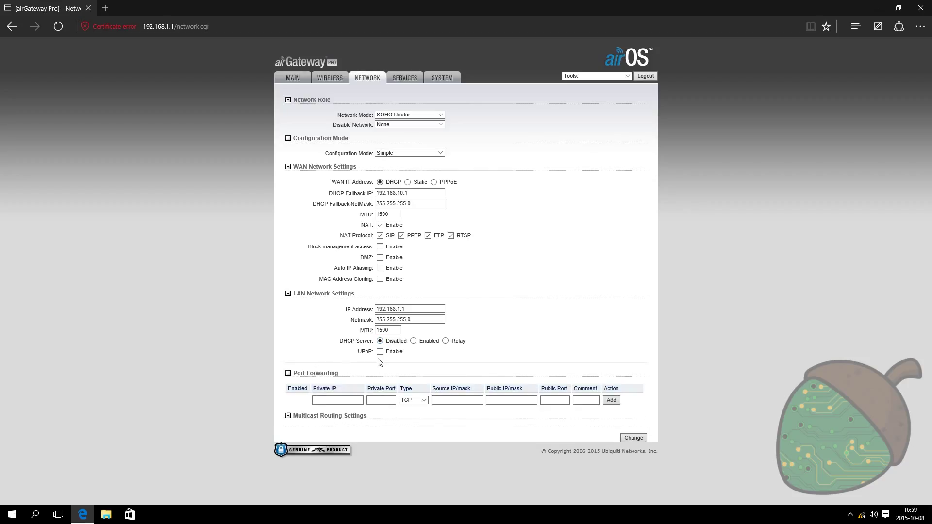
{"action": "left_click", "coordinate": [335, 417]}
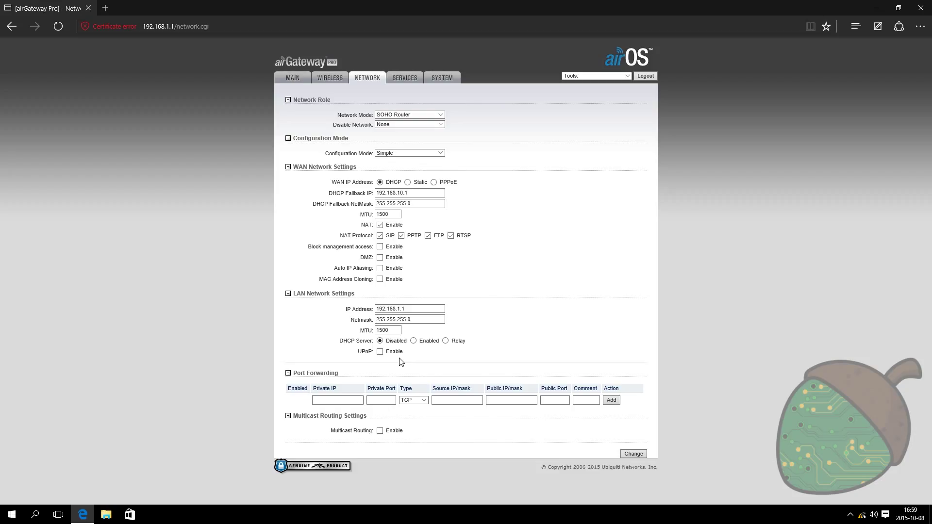
{"action": "left_click", "coordinate": [633, 454]}
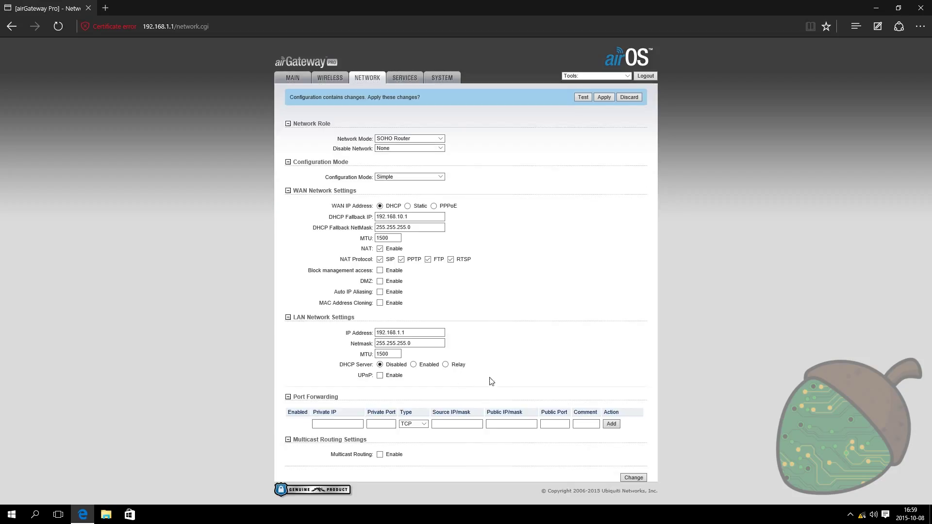
{"action": "left_click", "coordinate": [413, 81]}
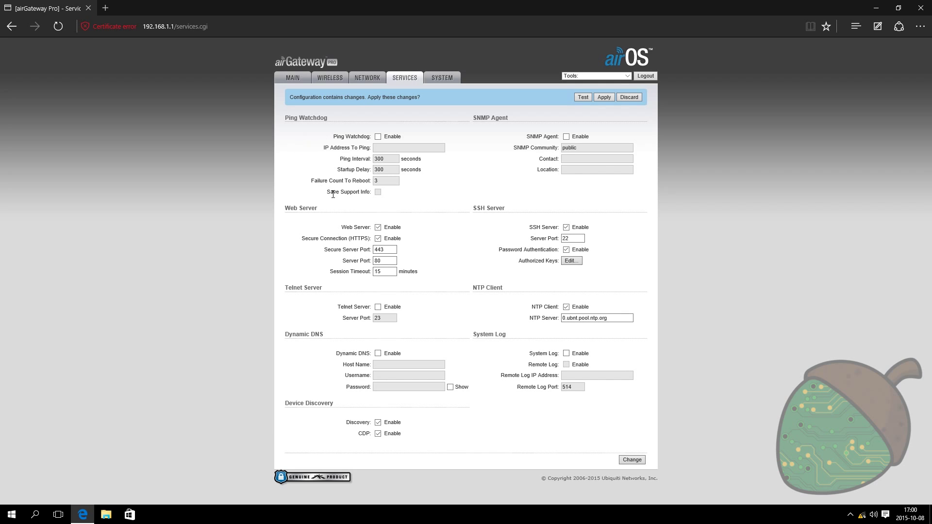
{"action": "left_click", "coordinate": [390, 249]}
- Set the time zone to (GMT+01:00) Central European Time and apply all pending changes
{"action": "left_click", "coordinate": [433, 80]}
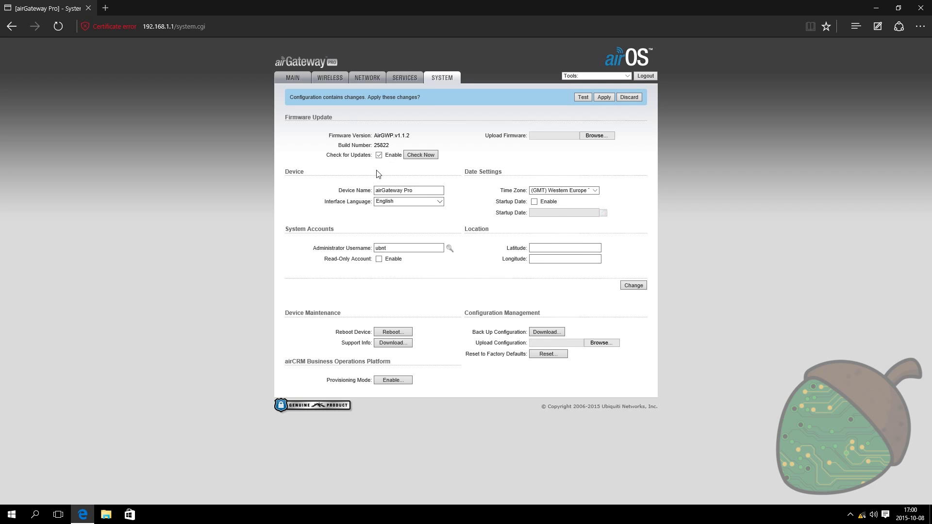
{"action": "left_click", "coordinate": [588, 191]}
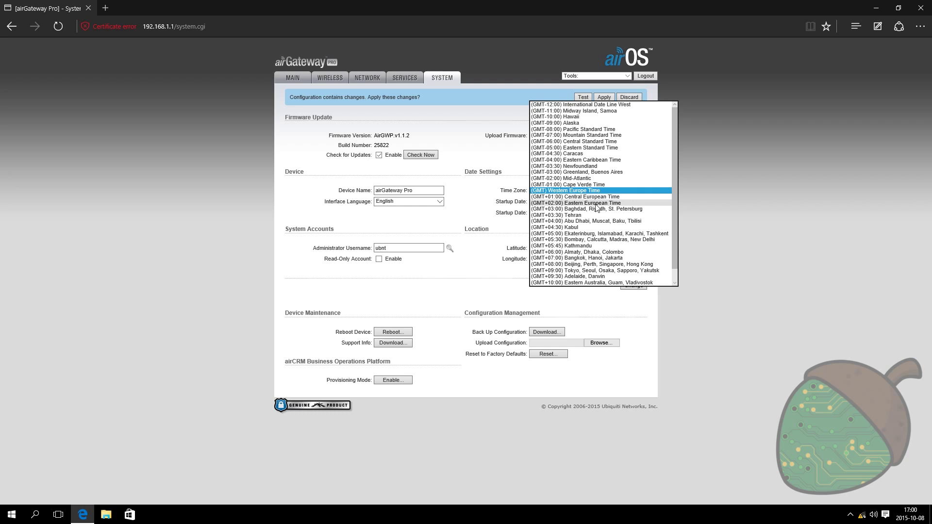
{"action": "left_click", "coordinate": [589, 197]}
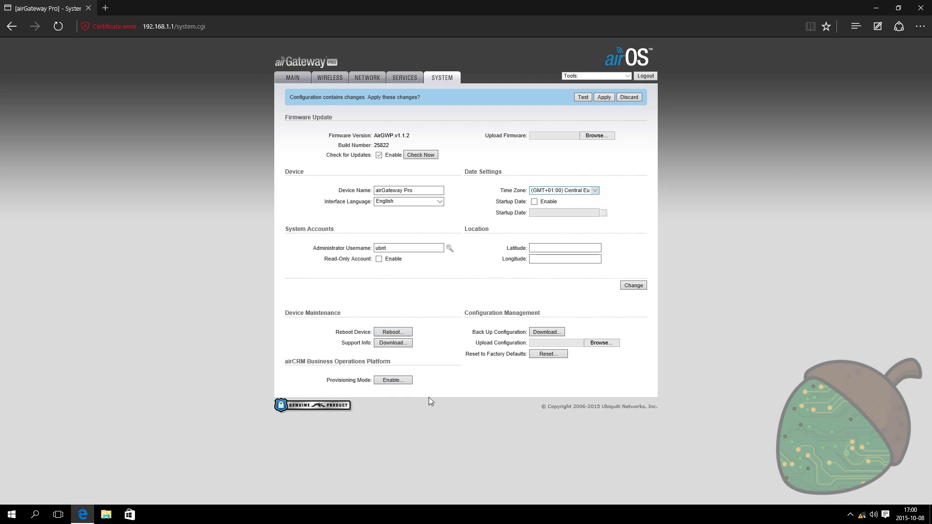
{"action": "left_click", "coordinate": [633, 286]}
{"action": "left_click", "coordinate": [604, 98]}
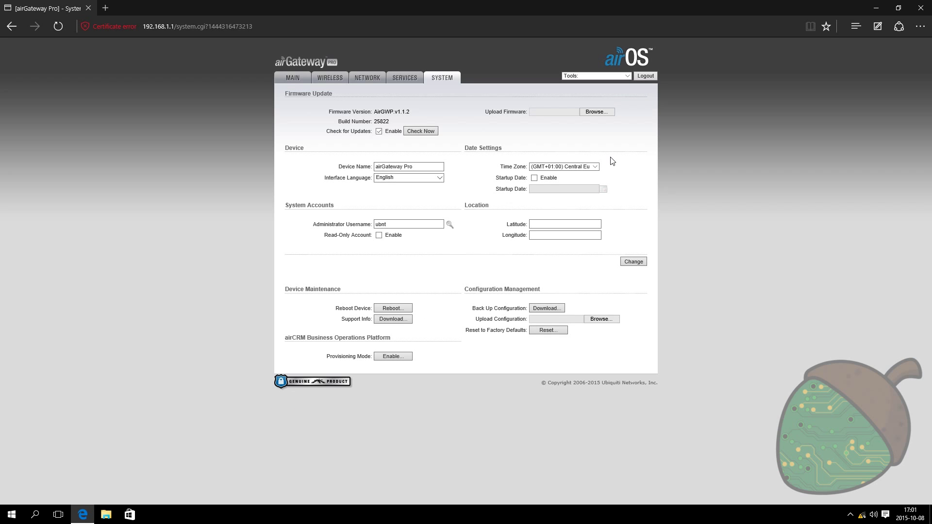